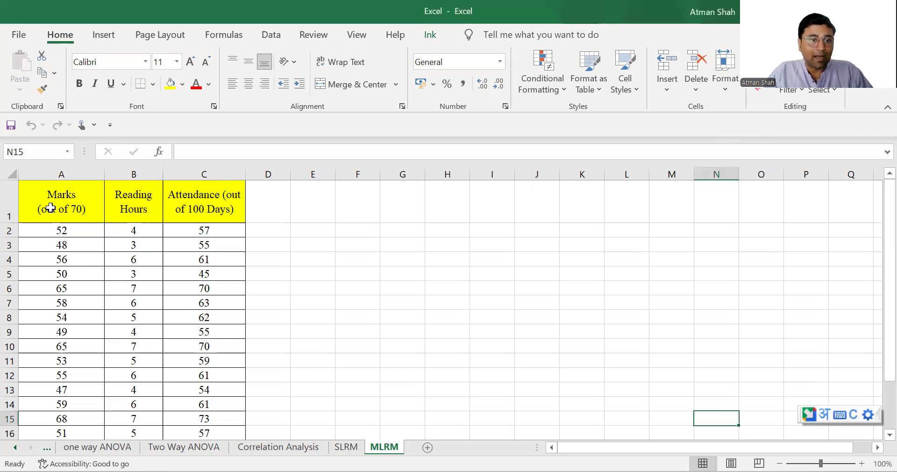
Select the Marks, Reading Hours and Attendance header cells of the data.
{"action": "left_click_drag", "start_coordinate": [51, 208], "coordinate": [204, 209]}
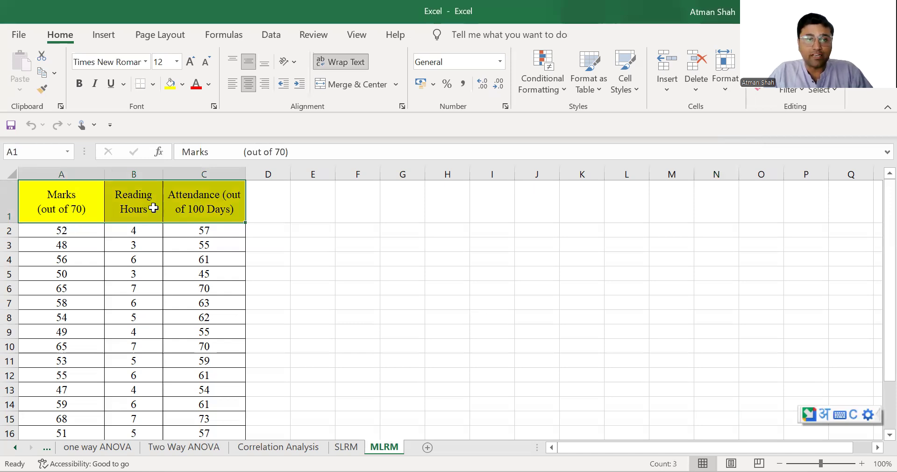
{"action": "left_click", "coordinate": [49, 201]}
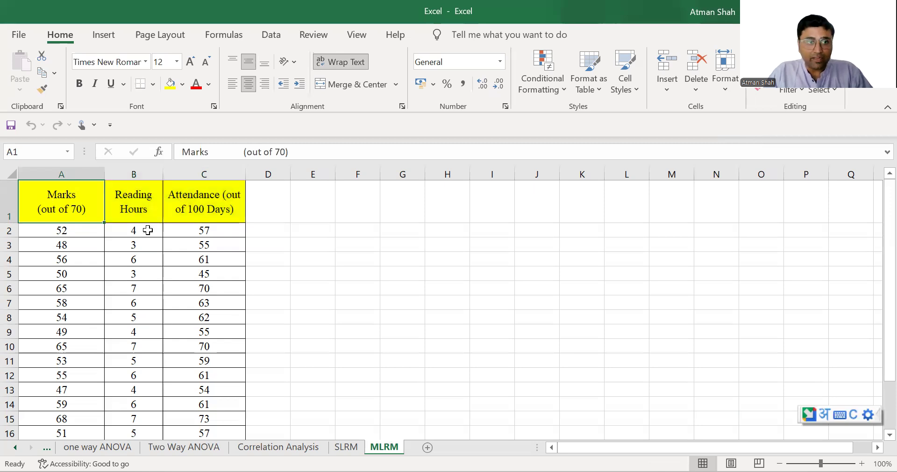
{"action": "left_click", "coordinate": [139, 206]}
{"action": "key", "text": "Right"}
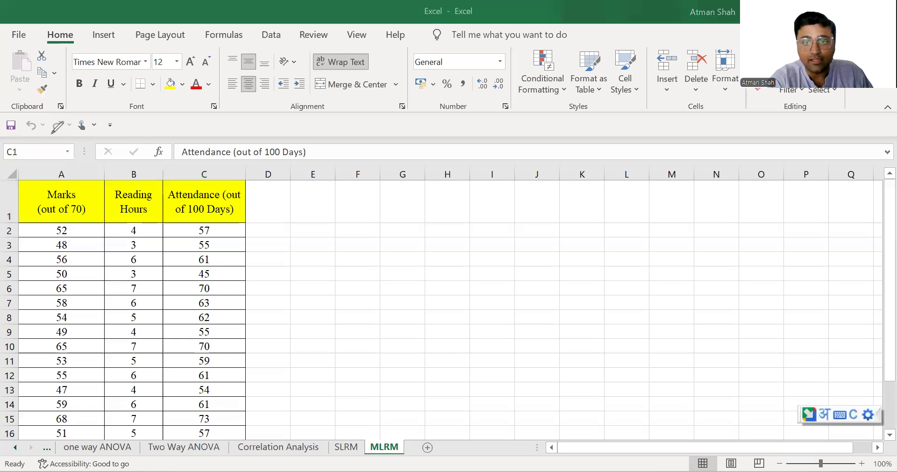
Handwrite ŷ = α̂ to the right of the data.
{"action": "left_click_drag", "start_coordinate": [543, 230], "coordinate": [558, 228]}
{"action": "left_click_drag", "start_coordinate": [539, 241], "coordinate": [550, 273]}
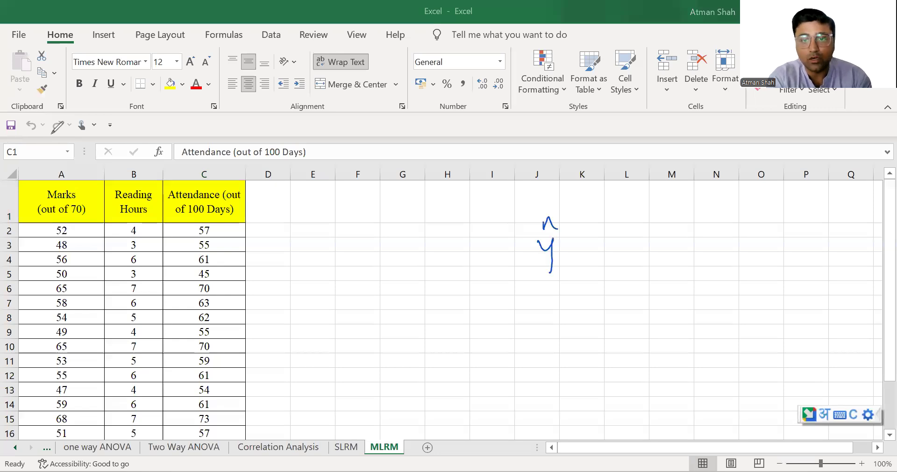
{"action": "left_click_drag", "start_coordinate": [566, 245], "coordinate": [582, 251]}
{"action": "left_click_drag", "start_coordinate": [613, 239], "coordinate": [610, 261]}
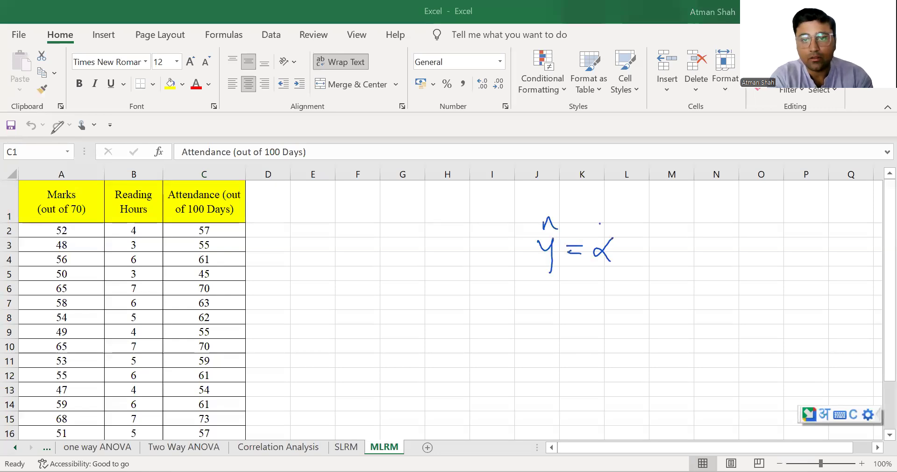
{"action": "mouse_move", "coordinate": [599, 231]}
{"action": "left_mouse_down"}
{"action": "mouse_move", "coordinate": [609, 230]}
{"action": "mouse_move", "coordinate": [632, 257]}
{"action": "left_mouse_up"}
{"action": "mouse_move", "coordinate": [624, 251]}
{"action": "left_mouse_down"}
{"action": "mouse_move", "coordinate": [669, 256]}
{"action": "mouse_move", "coordinate": [671, 233]}
{"action": "left_mouse_up"}
Complete the ink equation with + β̂₁x₁ + β̂₂x₂.
{"action": "left_click_drag", "start_coordinate": [668, 257], "coordinate": [669, 270]}
{"action": "left_click_drag", "start_coordinate": [685, 239], "coordinate": [675, 251]}
{"action": "left_click_drag", "start_coordinate": [681, 240], "coordinate": [692, 252]}
{"action": "mouse_move", "coordinate": [697, 248]}
{"action": "left_mouse_down"}
{"action": "mouse_move", "coordinate": [699, 261]}
{"action": "mouse_move", "coordinate": [726, 245]}
{"action": "left_mouse_up"}
{"action": "left_click_drag", "start_coordinate": [719, 237], "coordinate": [720, 253]}
{"action": "mouse_move", "coordinate": [740, 238]}
{"action": "left_mouse_down"}
{"action": "mouse_move", "coordinate": [740, 255]}
{"action": "mouse_move", "coordinate": [743, 246]}
{"action": "left_mouse_up"}
{"action": "left_click_drag", "start_coordinate": [745, 251], "coordinate": [756, 260]}
{"action": "left_click_drag", "start_coordinate": [740, 228], "coordinate": [766, 251]}
{"action": "left_click", "coordinate": [772, 247]}
{"action": "mouse_move", "coordinate": [769, 232]}
{"action": "left_mouse_down"}
{"action": "mouse_move", "coordinate": [756, 252]}
{"action": "mouse_move", "coordinate": [786, 256]}
{"action": "left_mouse_up"}
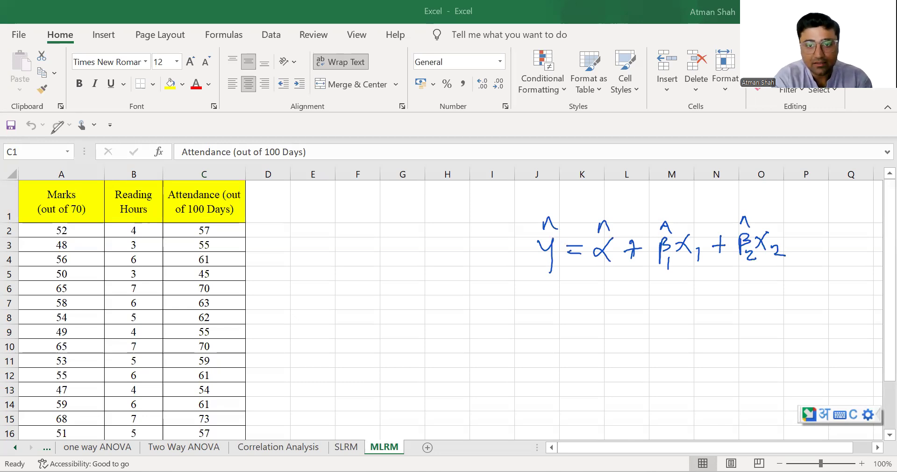
Below it, handwrite Markŝ = α̂.
{"action": "left_click_drag", "start_coordinate": [511, 328], "coordinate": [542, 327]}
{"action": "mouse_move", "coordinate": [547, 326]}
{"action": "left_mouse_down"}
{"action": "mouse_move", "coordinate": [564, 308]}
{"action": "mouse_move", "coordinate": [571, 328]}
{"action": "left_mouse_up"}
{"action": "left_click_drag", "start_coordinate": [581, 315], "coordinate": [575, 332]}
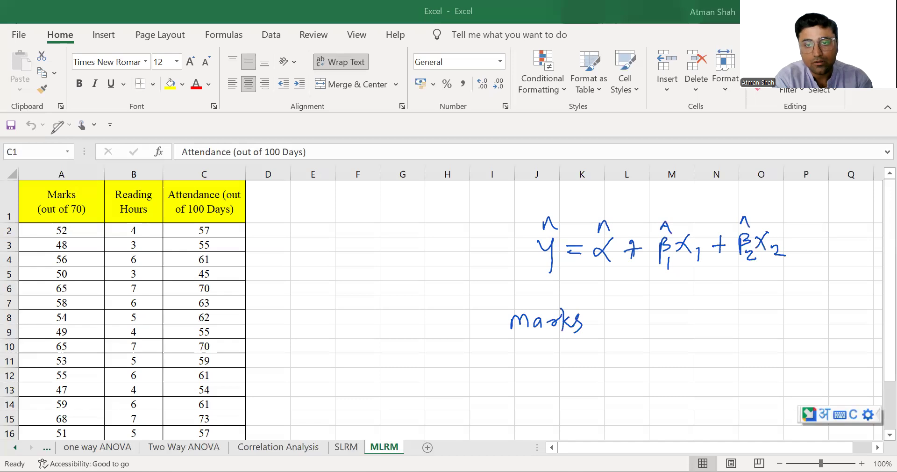
{"action": "left_click_drag", "start_coordinate": [535, 305], "coordinate": [610, 313]}
{"action": "left_click_drag", "start_coordinate": [597, 320], "coordinate": [636, 323]}
{"action": "left_click_drag", "start_coordinate": [625, 298], "coordinate": [665, 309]}
Finish the Marks equation with + β̂₁(RH) + β̂₂(At).
{"action": "left_click_drag", "start_coordinate": [657, 302], "coordinate": [656, 320]}
{"action": "mouse_move", "coordinate": [674, 306]}
{"action": "left_mouse_down"}
{"action": "mouse_move", "coordinate": [673, 326]}
{"action": "mouse_move", "coordinate": [675, 315]}
{"action": "left_mouse_up"}
{"action": "left_click_drag", "start_coordinate": [682, 327], "coordinate": [683, 334]}
{"action": "left_click_drag", "start_coordinate": [669, 283], "coordinate": [682, 290]}
{"action": "mouse_move", "coordinate": [706, 299]}
{"action": "left_mouse_down"}
{"action": "mouse_move", "coordinate": [706, 318]}
{"action": "mouse_move", "coordinate": [727, 317]}
{"action": "left_mouse_up"}
{"action": "left_click_drag", "start_coordinate": [734, 302], "coordinate": [735, 314]}
{"action": "mouse_move", "coordinate": [735, 307]}
{"action": "left_mouse_down"}
{"action": "mouse_move", "coordinate": [750, 303]}
{"action": "mouse_move", "coordinate": [747, 315]}
{"action": "left_mouse_up"}
{"action": "left_click", "coordinate": [752, 307]}
{"action": "mouse_move", "coordinate": [763, 289]}
{"action": "left_mouse_down"}
{"action": "mouse_move", "coordinate": [763, 318]}
{"action": "mouse_move", "coordinate": [791, 305]}
{"action": "left_mouse_up"}
{"action": "mouse_move", "coordinate": [783, 298]}
{"action": "left_mouse_down"}
{"action": "mouse_move", "coordinate": [782, 318]}
{"action": "mouse_move", "coordinate": [800, 312]}
{"action": "mouse_move", "coordinate": [815, 326]}
{"action": "left_mouse_up"}
{"action": "mouse_move", "coordinate": [797, 289]}
{"action": "left_mouse_down"}
{"action": "mouse_move", "coordinate": [831, 309]}
{"action": "mouse_move", "coordinate": [859, 305]}
{"action": "left_mouse_up"}
{"action": "left_click_drag", "start_coordinate": [838, 301], "coordinate": [857, 315]}
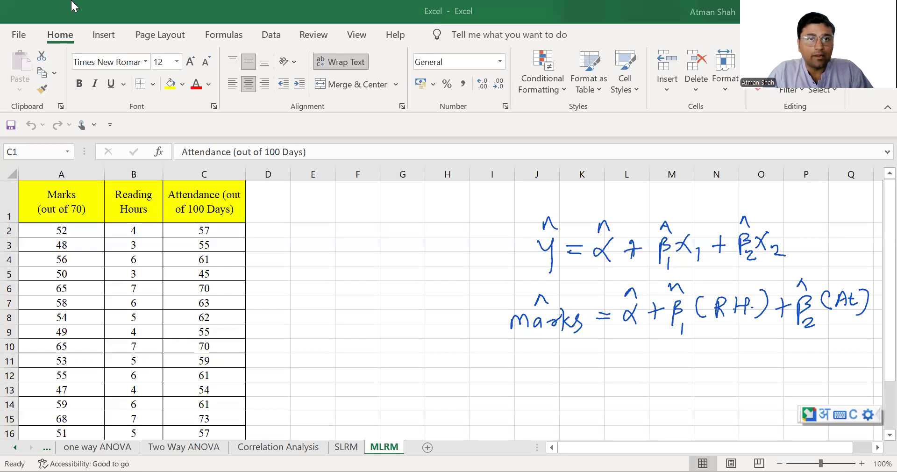
Open Data Analysis from the Data tab and choose Regression.
{"action": "left_click", "coordinate": [272, 37]}
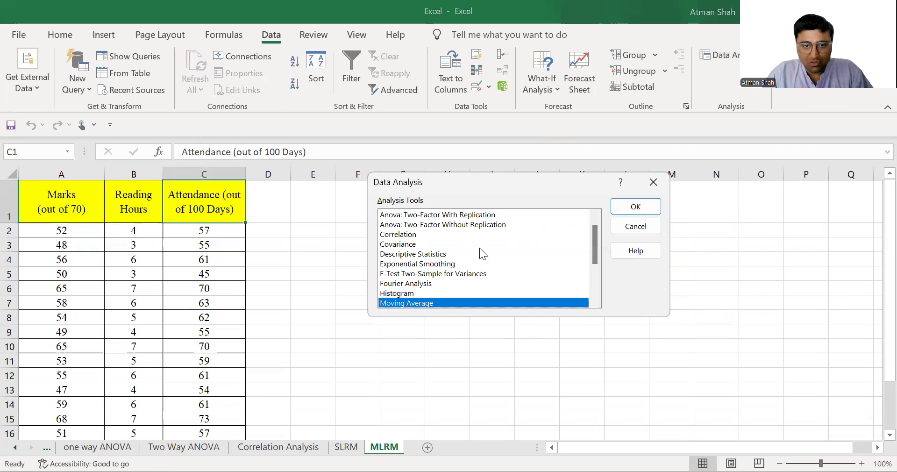
{"action": "scroll", "coordinate": [479, 248], "scroll_direction": "down", "scroll_amount": 2}
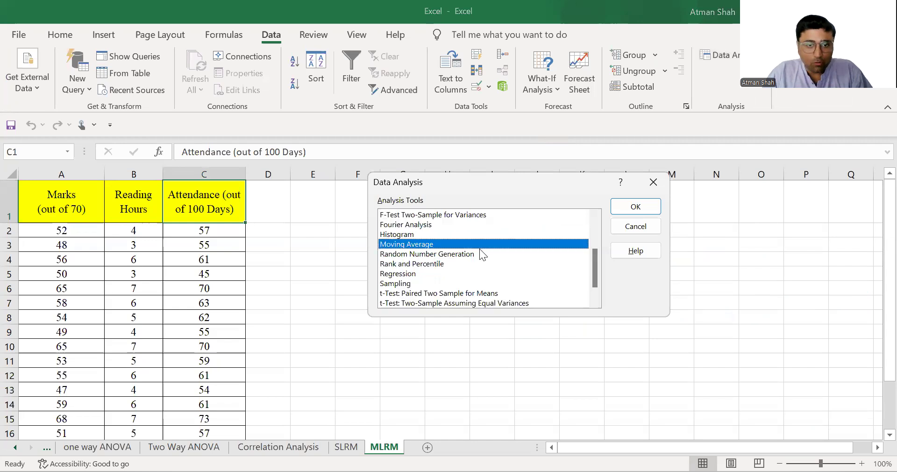
{"action": "left_click", "coordinate": [398, 274]}
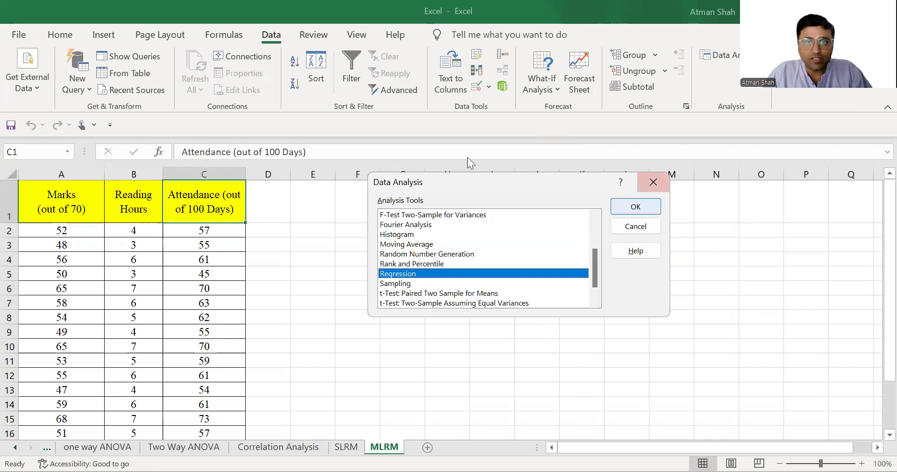
{"action": "key", "text": "Return"}
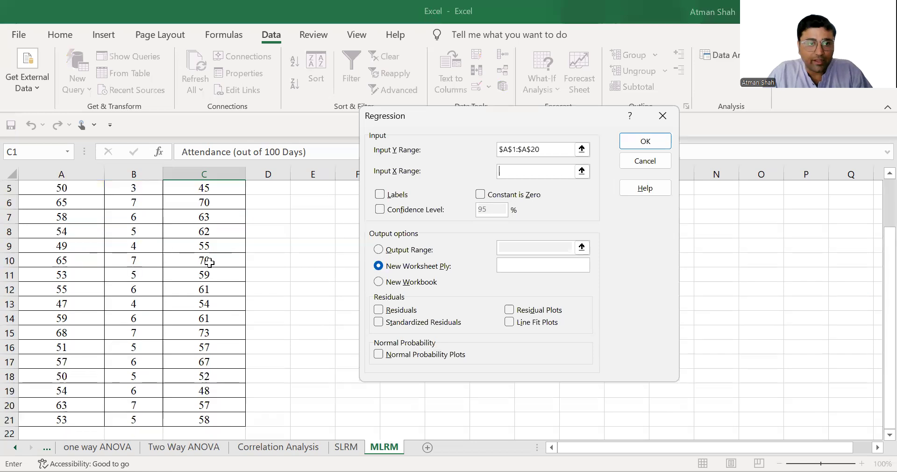
Set X range $B$1:$C$21, tick Labels, and output to $E$1.
{"action": "scroll", "coordinate": [145, 219], "scroll_direction": "up", "scroll_amount": 2}
{"action": "key", "text": "Tab"}
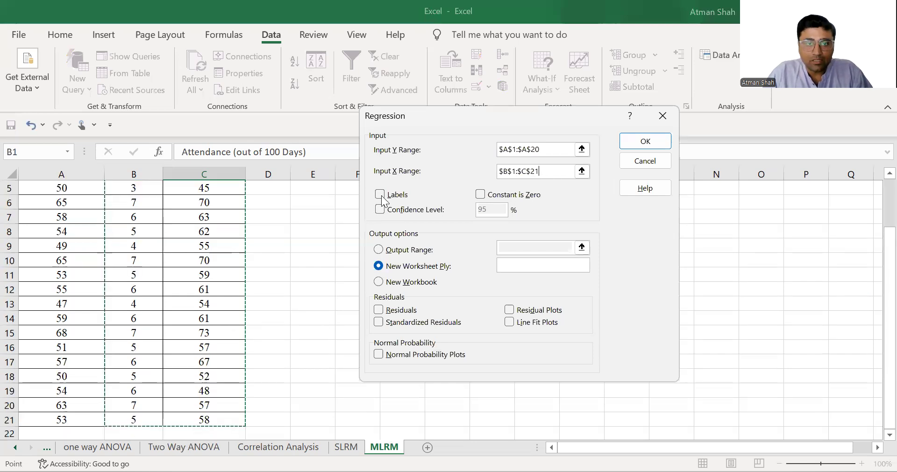
{"action": "key", "text": "alt+l"}
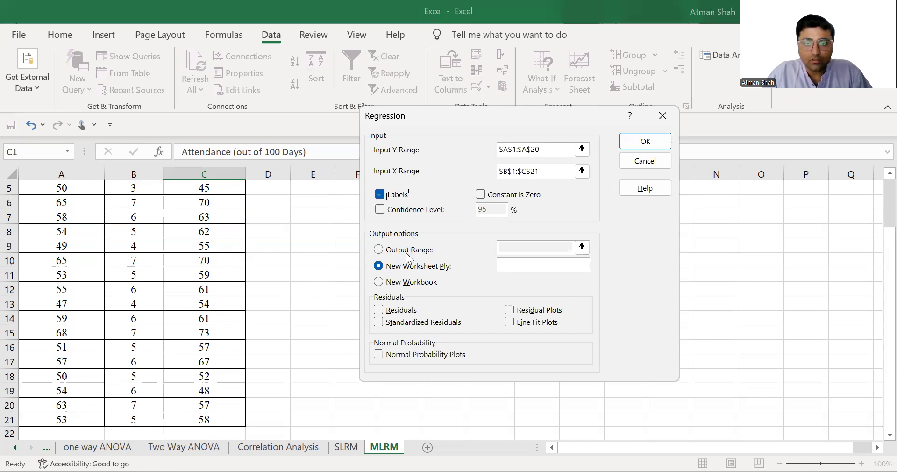
{"action": "left_click", "coordinate": [378, 249]}
{"action": "left_click", "coordinate": [312, 187]}
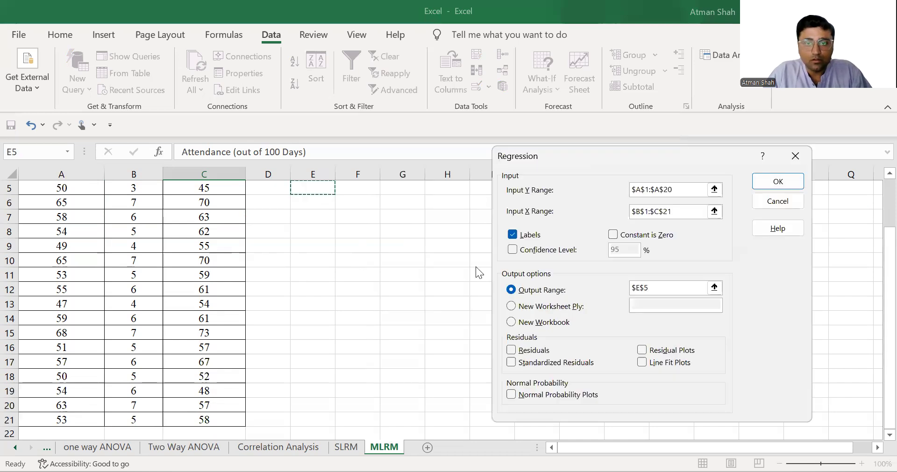
{"action": "scroll", "coordinate": [320, 205], "scroll_direction": "up", "scroll_amount": 2}
{"action": "left_click", "coordinate": [320, 204]}
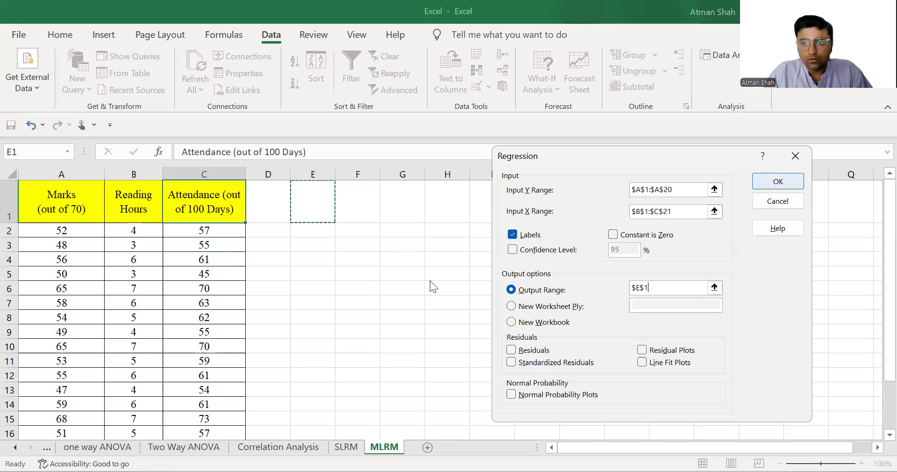
Correct the Y range to $A$1:$A$21 and run the regression.
{"action": "key", "text": "alt+y"}
{"action": "key", "text": "BackSpace"}
{"action": "type", "text": "1"}
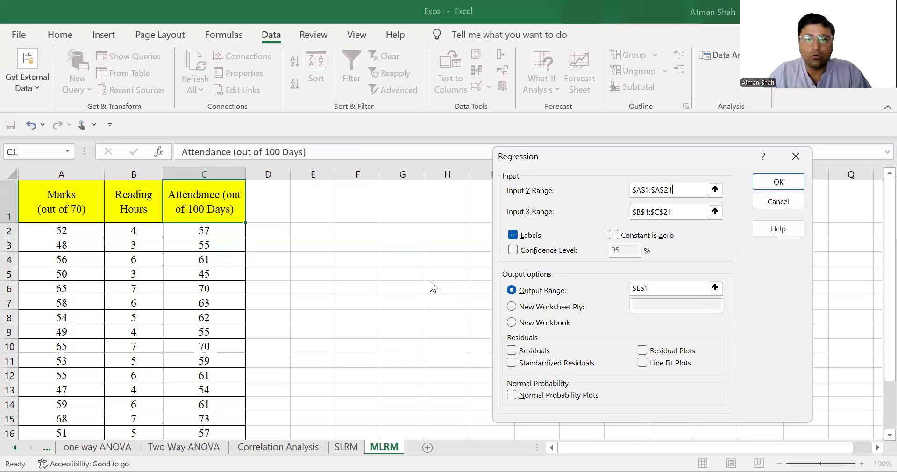
{"action": "key", "text": "Return"}
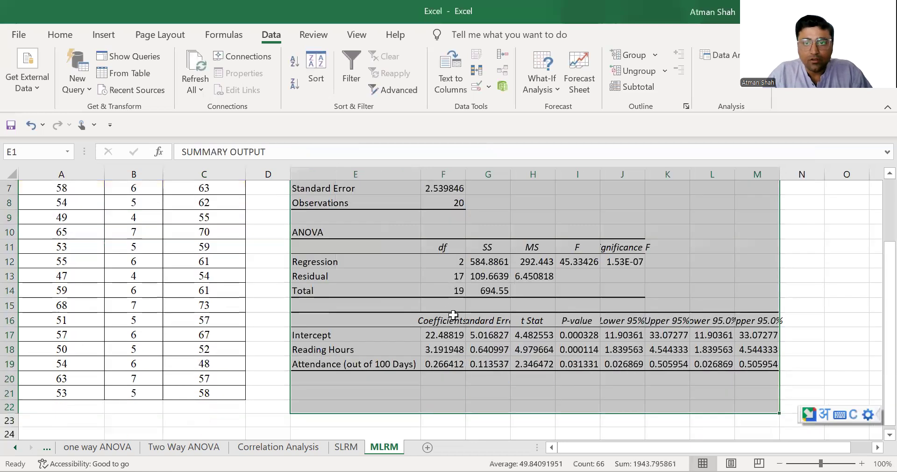
Fill the ANOVA F and Significance F cells yellow, then widen columns F and G.
{"action": "scroll", "coordinate": [453, 314], "scroll_direction": "down", "scroll_amount": 1}
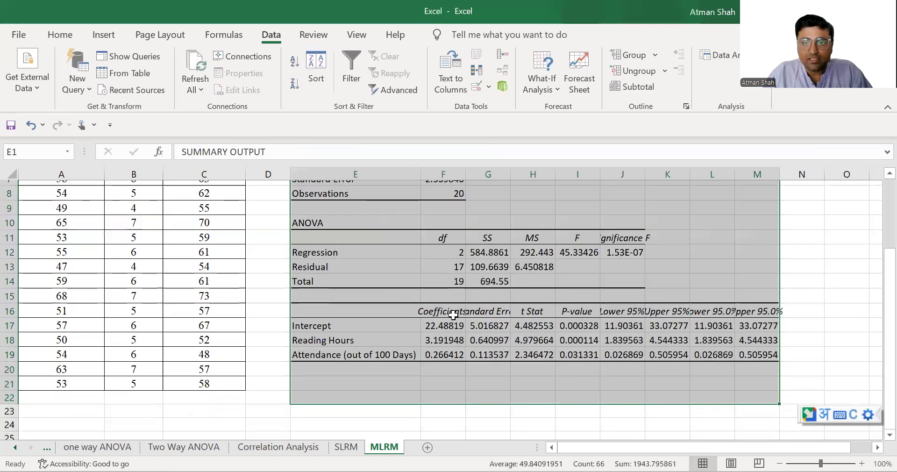
{"action": "scroll", "coordinate": [453, 314], "scroll_direction": "up", "scroll_amount": 1}
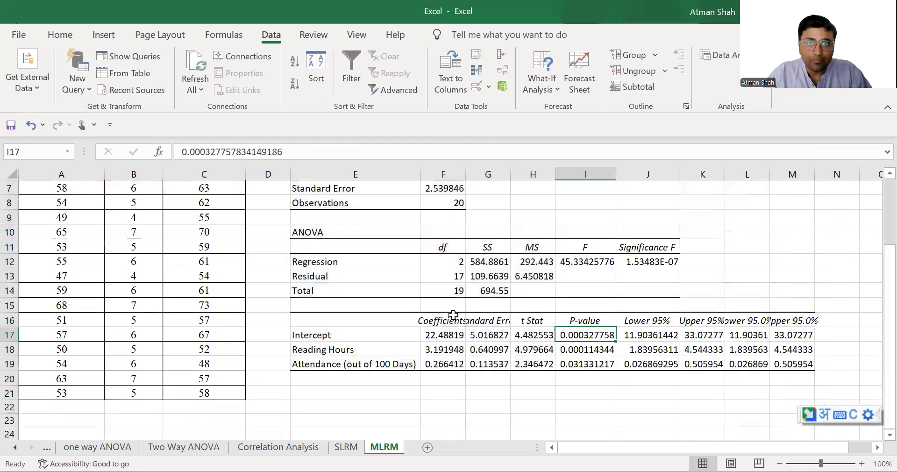
{"action": "key", "text": "Up"}
{"action": "key", "text": "Up"}
{"action": "key", "text": "Up"}
{"action": "key", "text": "Up"}
{"action": "key", "text": "Up"}
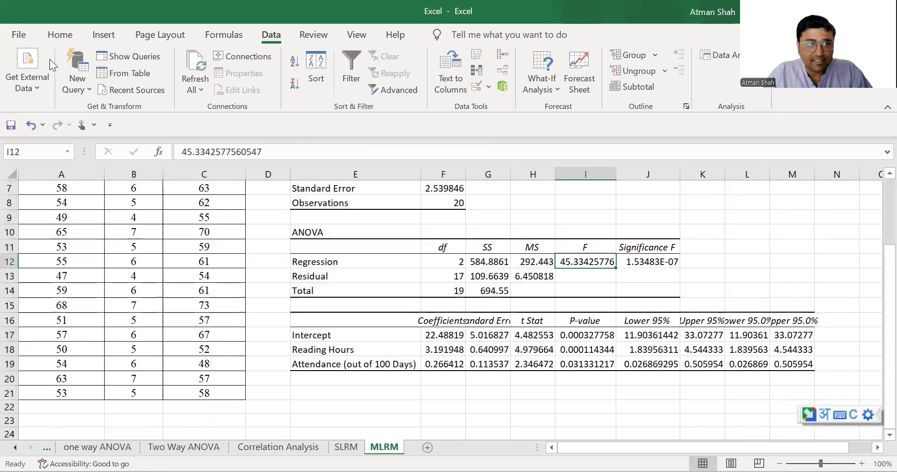
{"action": "left_click", "coordinate": [59, 34]}
{"action": "key", "text": "F4"}
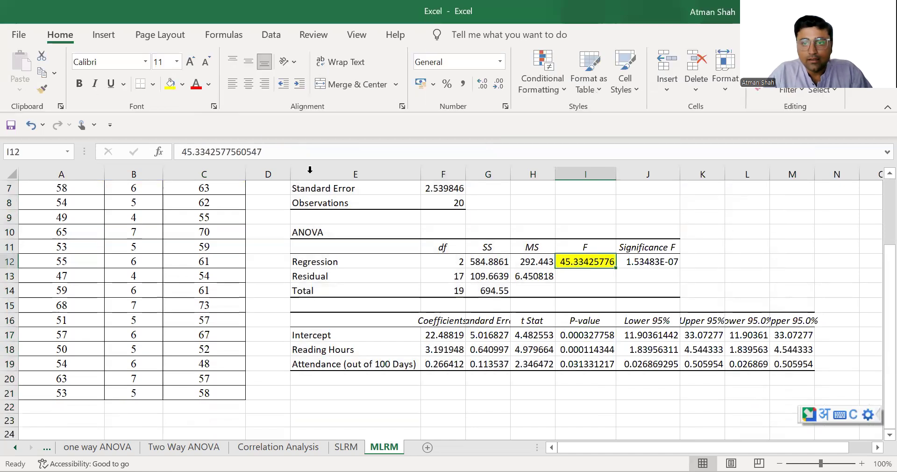
{"action": "key", "text": "Right"}
{"action": "key", "text": "F4"}
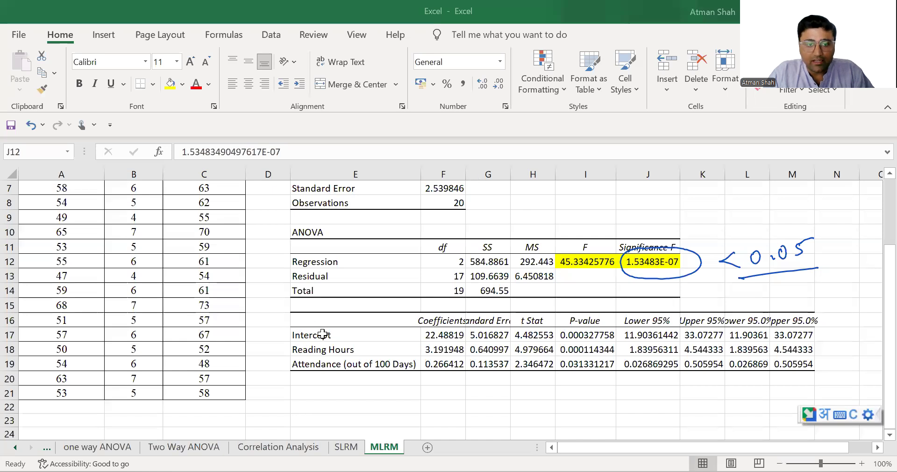
{"action": "left_click_drag", "start_coordinate": [335, 334], "coordinate": [334, 364]}
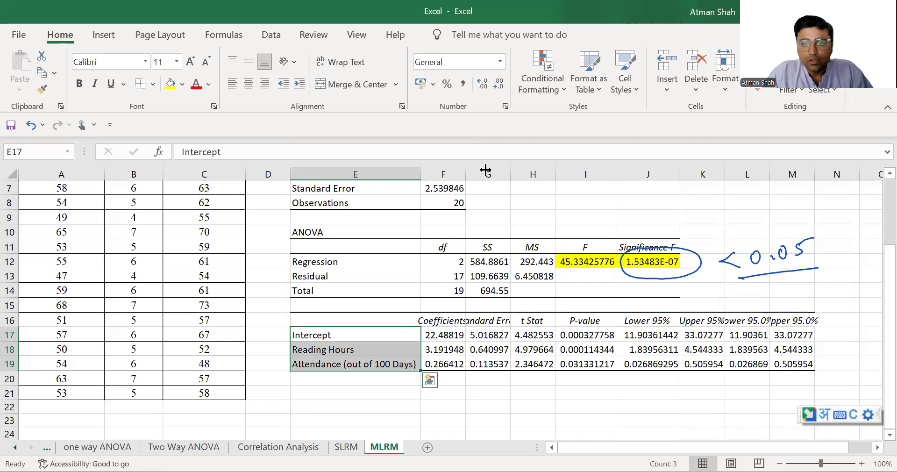
{"action": "key", "text": "ctrl+z"}
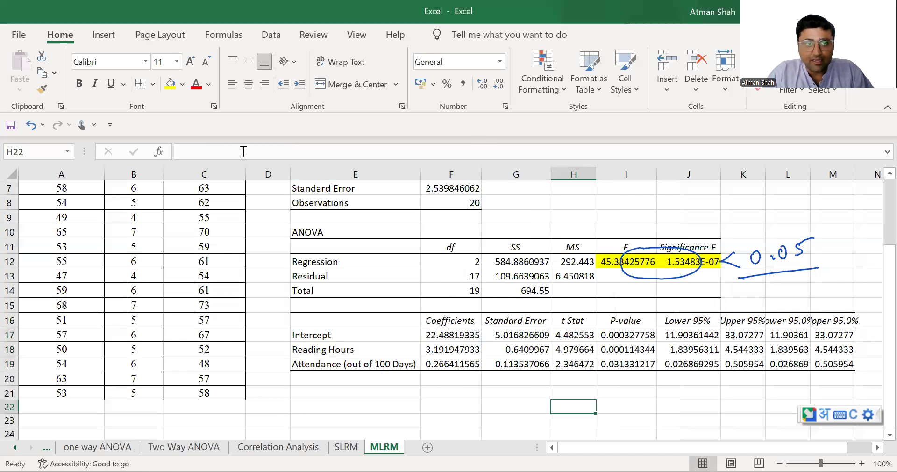
Fill the Intercept coefficient, t Stat and P-value cells yellow.
{"action": "key", "text": "ctrl+z"}
{"action": "left_click", "coordinate": [171, 84]}
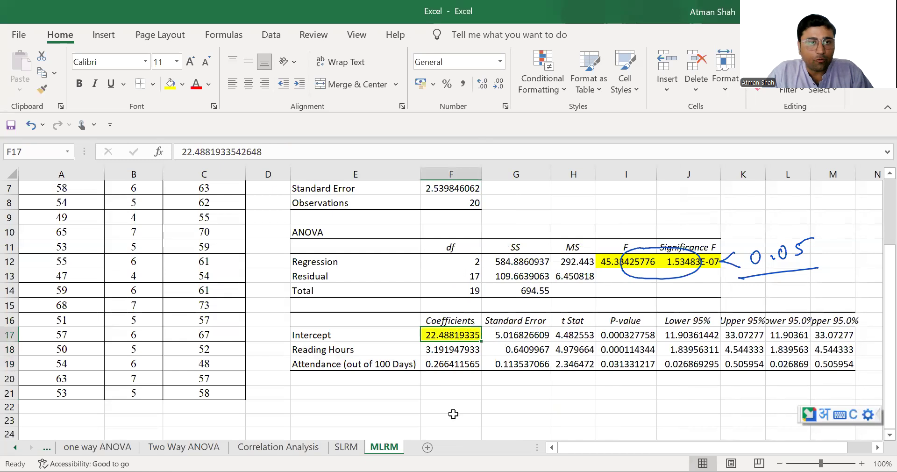
{"action": "key", "text": "Right"}
{"action": "key", "text": "Right"}
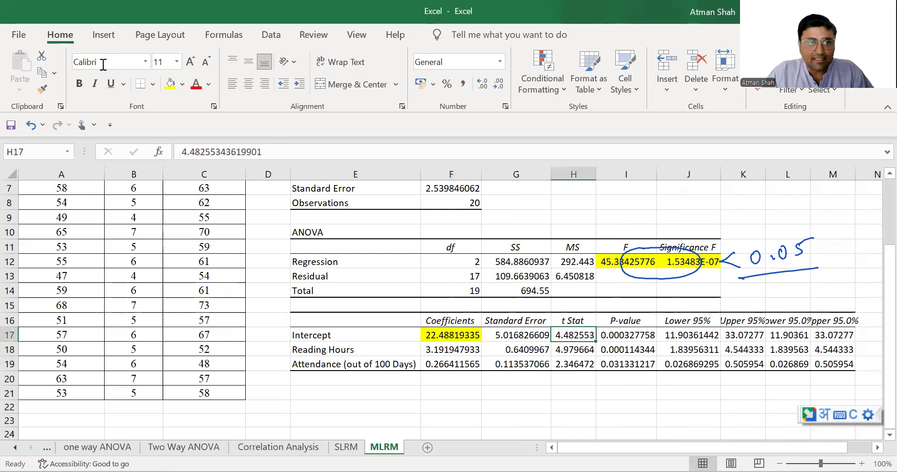
{"action": "key", "text": "F4"}
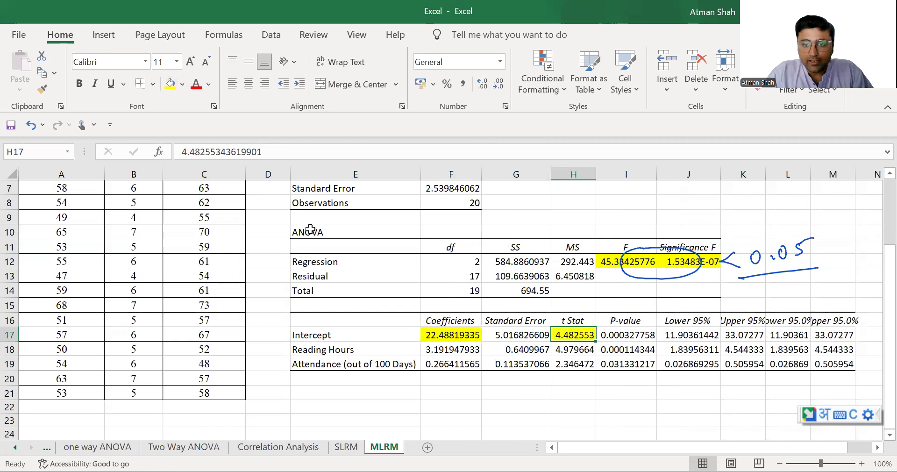
{"action": "key", "text": "Right"}
{"action": "key", "text": "F4"}
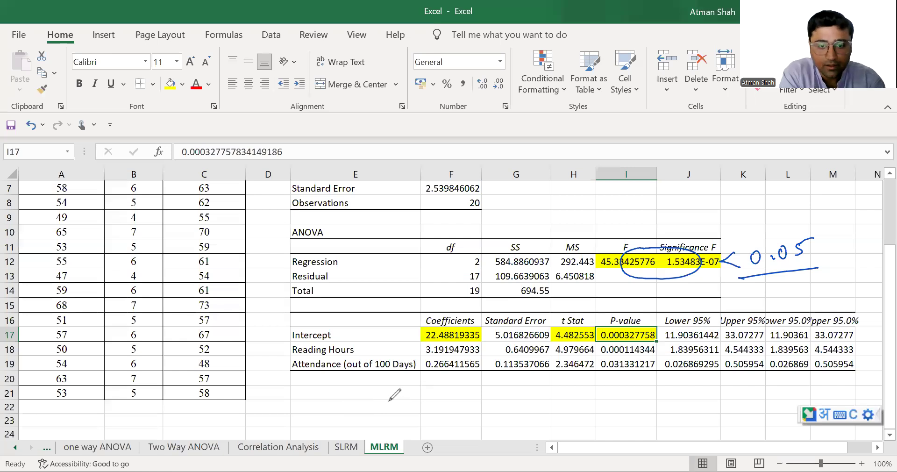
Handwrite α̂ = 22.488 below the results table.
{"action": "left_click_drag", "start_coordinate": [376, 398], "coordinate": [387, 398]}
{"action": "mouse_move", "coordinate": [393, 406]}
{"action": "left_mouse_down"}
{"action": "mouse_move", "coordinate": [394, 419]}
{"action": "mouse_move", "coordinate": [419, 400]}
{"action": "left_mouse_up"}
{"action": "left_click_drag", "start_coordinate": [411, 406], "coordinate": [480, 408]}
{"action": "left_click", "coordinate": [467, 405]}
{"action": "left_click_drag", "start_coordinate": [491, 393], "coordinate": [500, 392]}
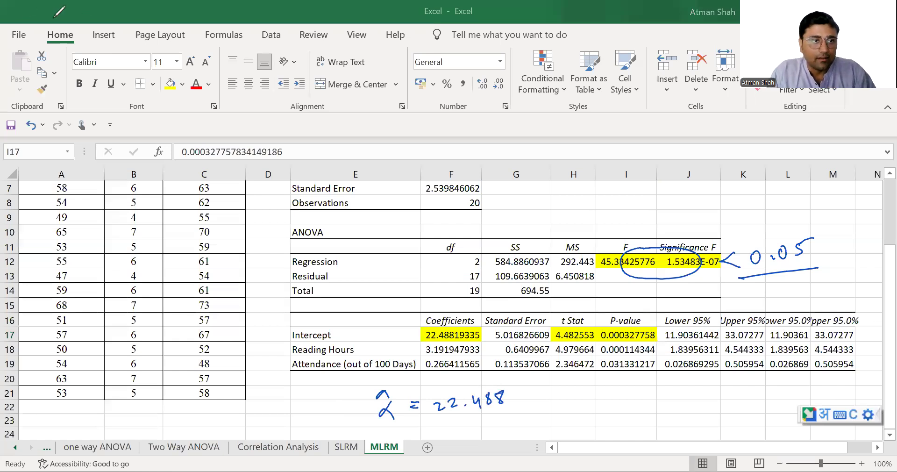
Highlight the Reading Hours row's t Stat and P-value in yellow.
{"action": "left_click", "coordinate": [444, 352]}
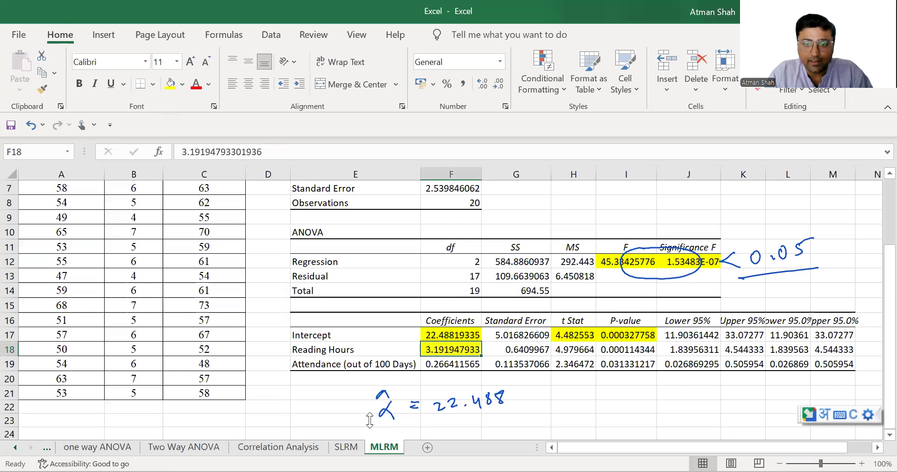
{"action": "key", "text": "Right"}
{"action": "key", "text": "Right"}
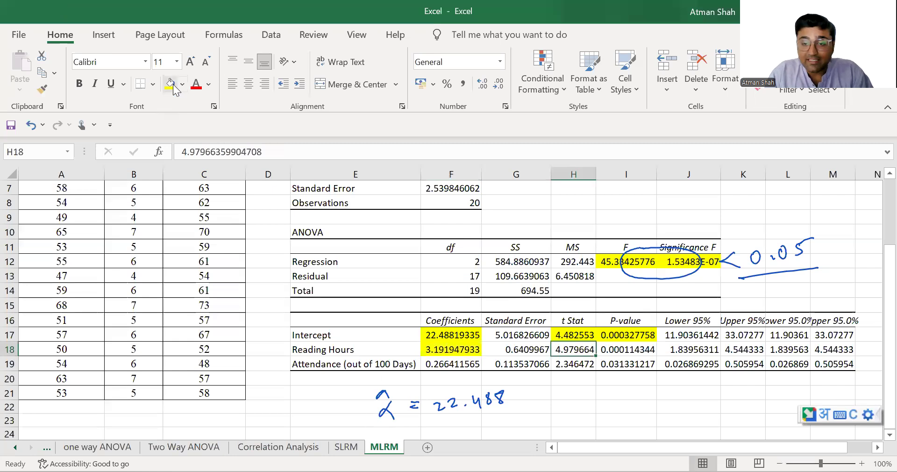
{"action": "left_click", "coordinate": [172, 85]}
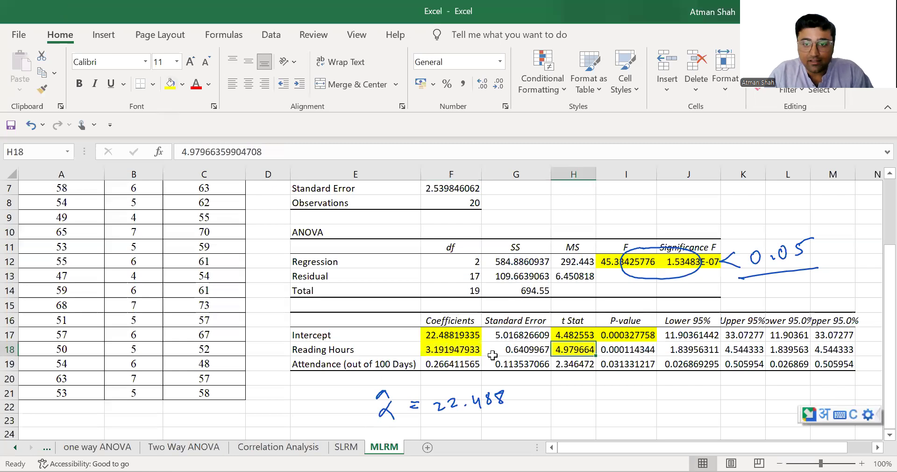
{"action": "key", "text": "Right"}
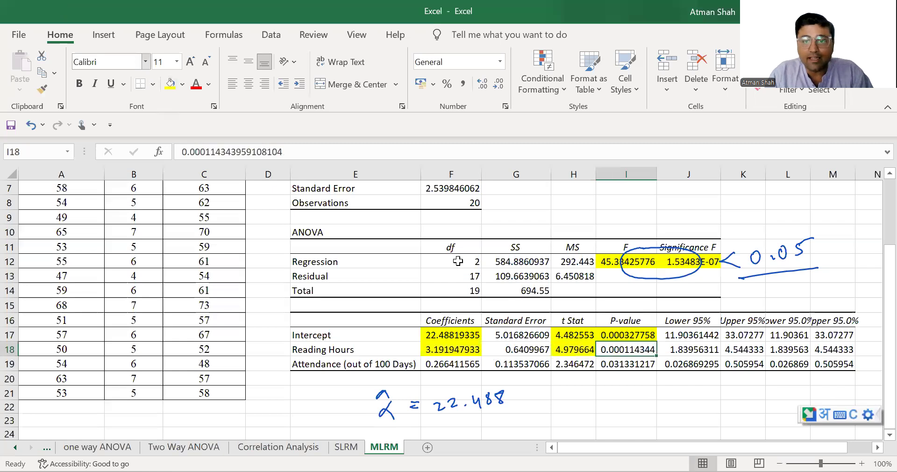
{"action": "key", "text": "F4"}
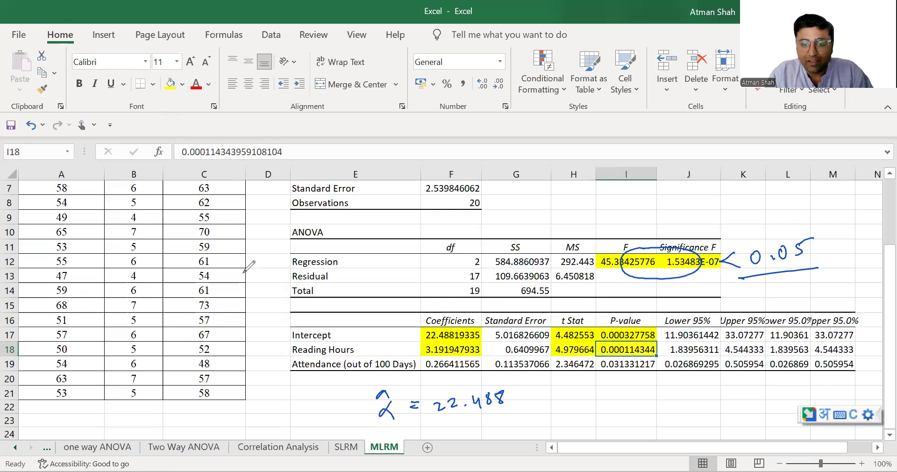
Handwrite β̂₁ = 3.19 after 22.488 on the same line.
{"action": "left_click_drag", "start_coordinate": [413, 419], "coordinate": [414, 432]}
{"action": "left_click_drag", "start_coordinate": [429, 434], "coordinate": [429, 440]}
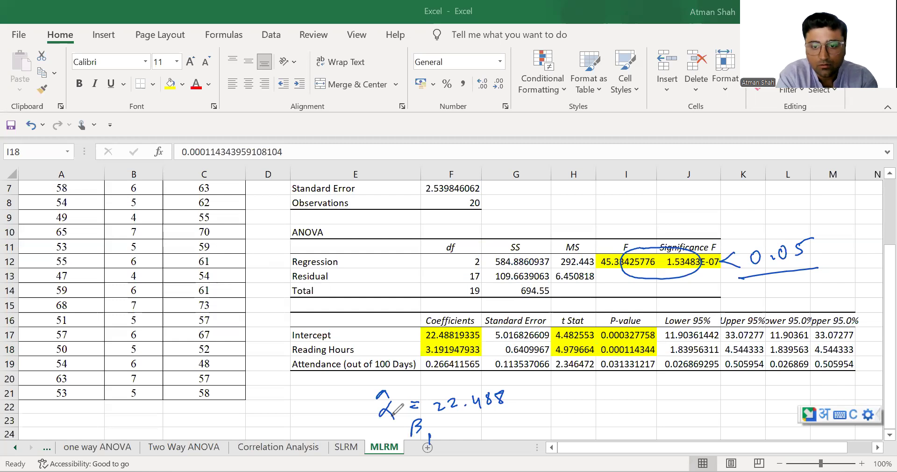
{"action": "left_click_drag", "start_coordinate": [521, 405], "coordinate": [519, 411]}
{"action": "left_click_drag", "start_coordinate": [543, 393], "coordinate": [544, 412]}
{"action": "left_click_drag", "start_coordinate": [556, 407], "coordinate": [556, 417]}
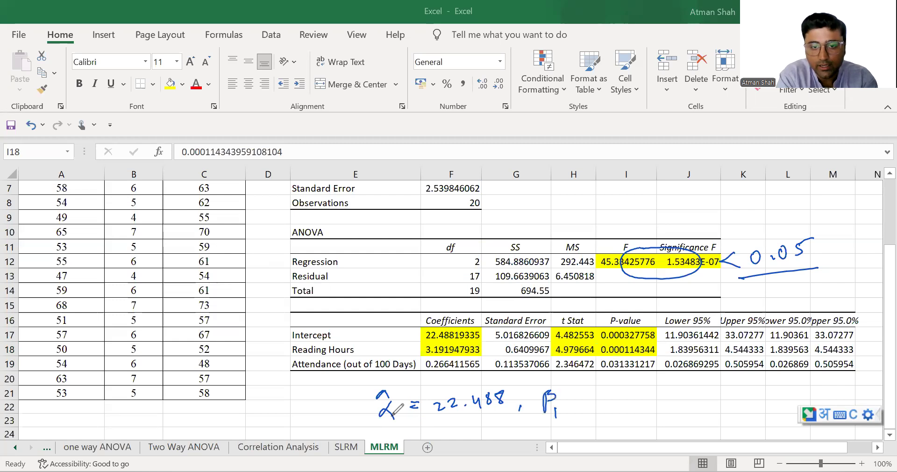
{"action": "left_click_drag", "start_coordinate": [544, 384], "coordinate": [551, 384]}
{"action": "left_click_drag", "start_coordinate": [571, 390], "coordinate": [580, 390]}
{"action": "left_click_drag", "start_coordinate": [572, 392], "coordinate": [580, 395]}
{"action": "left_click", "coordinate": [611, 395]}
{"action": "mouse_move", "coordinate": [592, 389]}
{"action": "left_mouse_down"}
{"action": "mouse_move", "coordinate": [594, 403]}
{"action": "mouse_move", "coordinate": [619, 398]}
{"action": "left_mouse_up"}
{"action": "mouse_move", "coordinate": [629, 386]}
{"action": "left_mouse_down"}
{"action": "mouse_move", "coordinate": [629, 399]}
{"action": "mouse_move", "coordinate": [650, 410]}
{"action": "left_mouse_up"}
Add a comma and handwrite β̂₂ = 0.266.
{"action": "mouse_move", "coordinate": [678, 395]}
{"action": "left_mouse_down"}
{"action": "mouse_move", "coordinate": [680, 414]}
{"action": "mouse_move", "coordinate": [682, 405]}
{"action": "left_mouse_up"}
{"action": "left_click_drag", "start_coordinate": [684, 410], "coordinate": [693, 415]}
{"action": "left_click", "coordinate": [697, 392]}
{"action": "left_click_drag", "start_coordinate": [670, 388], "coordinate": [708, 392]}
{"action": "left_click_drag", "start_coordinate": [699, 398], "coordinate": [754, 397]}
{"action": "left_click", "coordinate": [732, 398]}
{"action": "left_click_drag", "start_coordinate": [765, 384], "coordinate": [762, 392]}
{"action": "left_click_drag", "start_coordinate": [776, 381], "coordinate": [771, 396]}
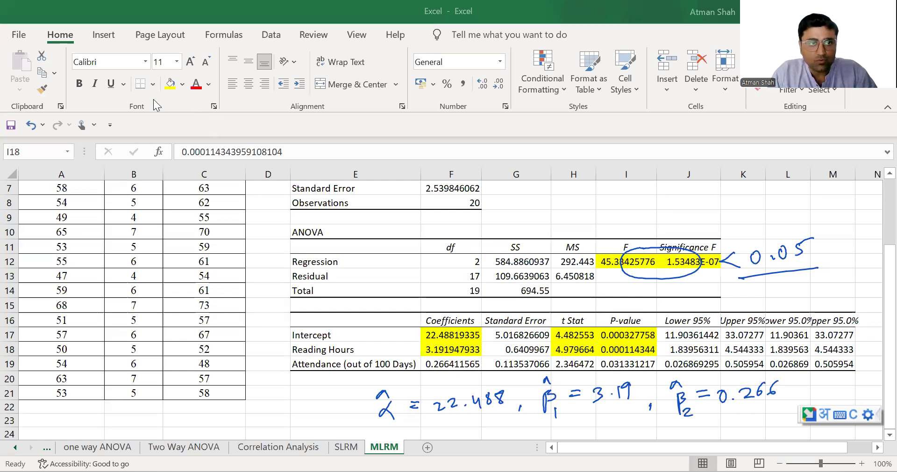
Fill the Attendance coefficient, t Stat and P-value cells yellow.
{"action": "key", "text": "Down"}
{"action": "key", "text": "Left"}
{"action": "key", "text": "Left"}
{"action": "key", "text": "Left"}
{"action": "left_click", "coordinate": [170, 89]}
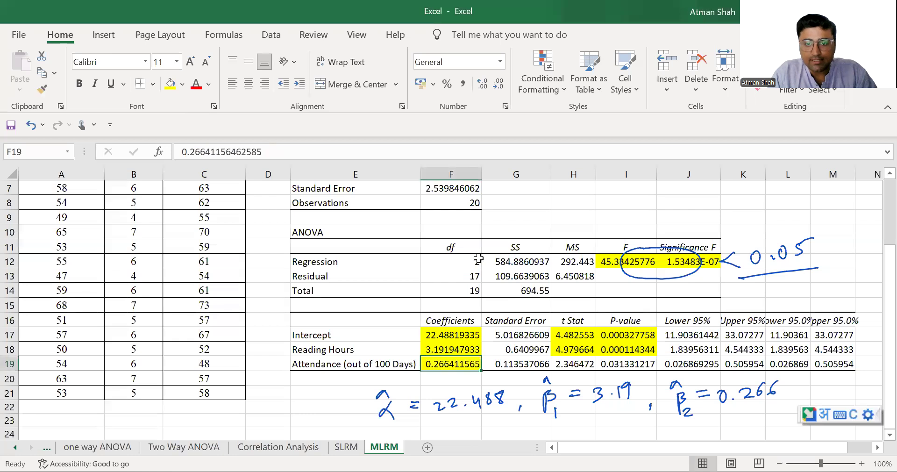
{"action": "key", "text": "Right"}
{"action": "key", "text": "Right"}
{"action": "left_click", "coordinate": [171, 88]}
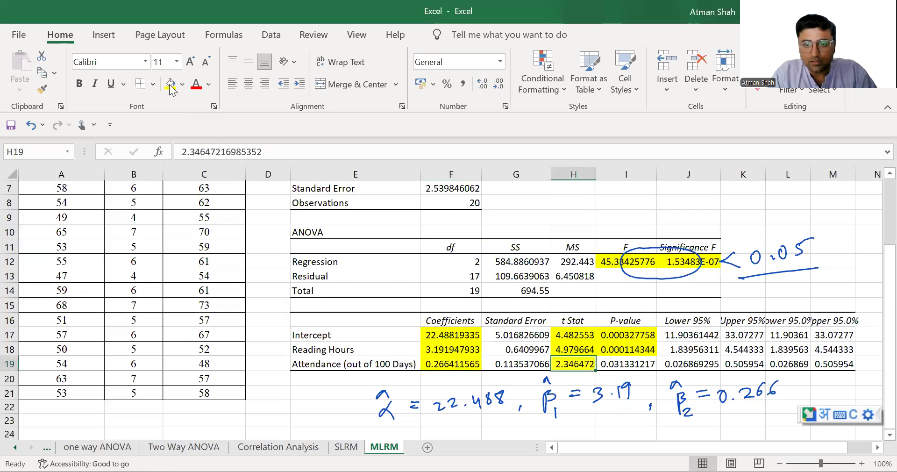
{"action": "key", "text": "Right"}
{"action": "left_click", "coordinate": [171, 89]}
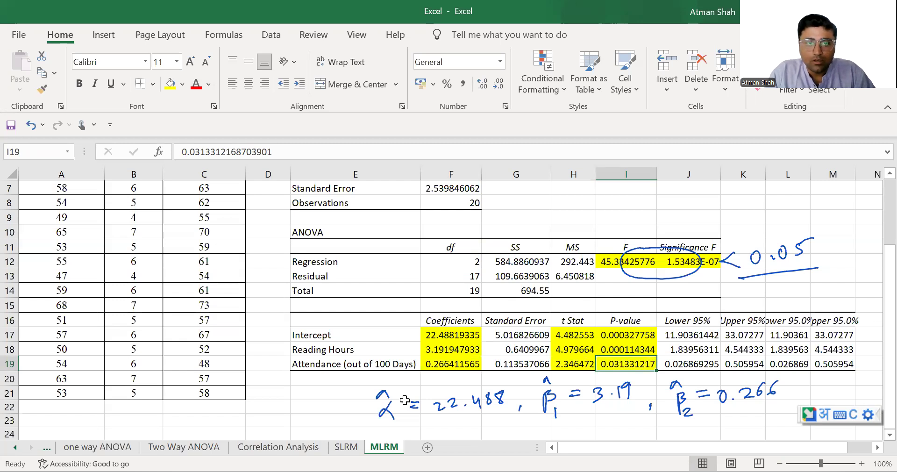
Erase the earlier ink and draw an arrow to Adjusted R Square 0.823532442.
{"action": "scroll", "coordinate": [349, 238], "scroll_direction": "up", "scroll_amount": 2}
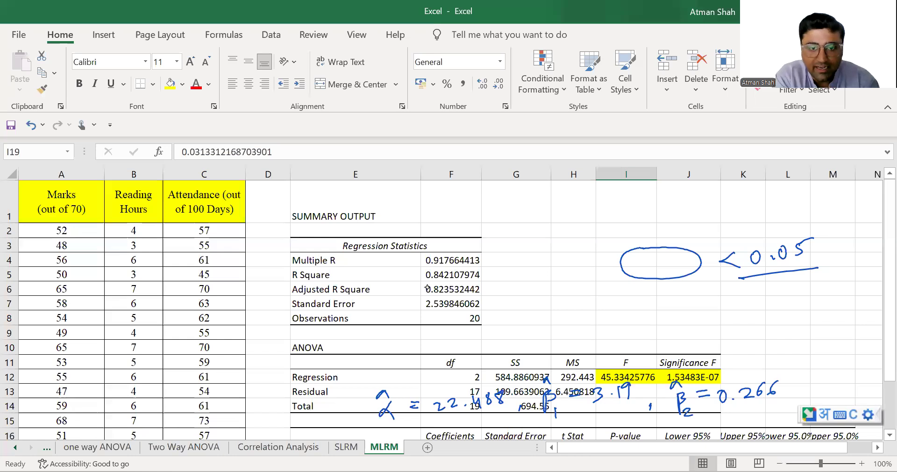
{"action": "key", "text": "Escape"}
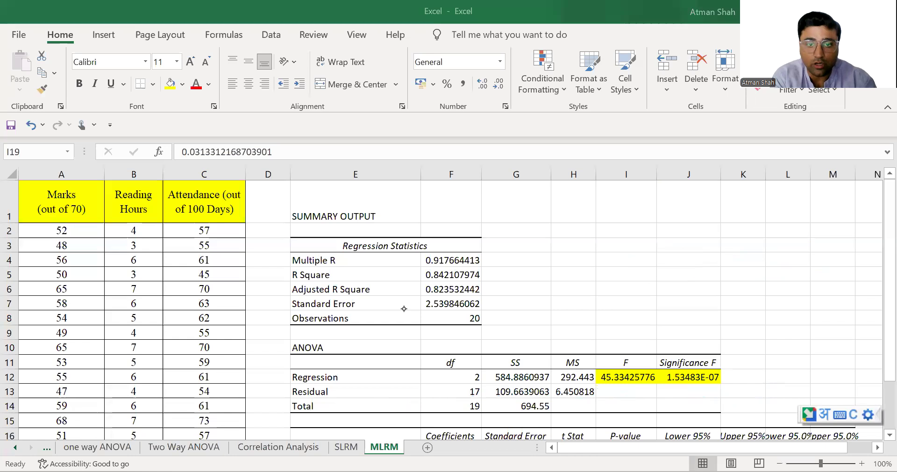
{"action": "mouse_move", "coordinate": [504, 289]}
{"action": "left_mouse_down"}
{"action": "mouse_move", "coordinate": [490, 289]}
{"action": "mouse_move", "coordinate": [515, 290]}
{"action": "mouse_move", "coordinate": [499, 298]}
{"action": "left_mouse_up"}
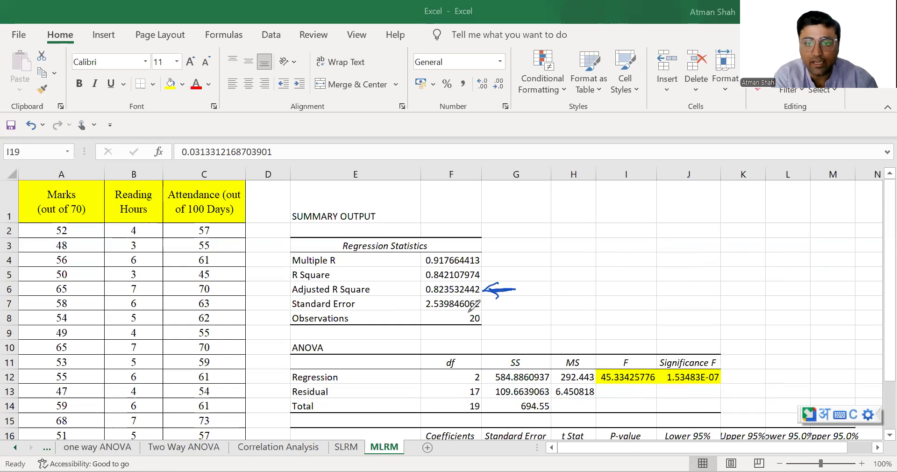
Handwrite a circled 82% beside the arrow.
{"action": "left_click_drag", "start_coordinate": [577, 280], "coordinate": [577, 281]}
{"action": "left_click_drag", "start_coordinate": [585, 282], "coordinate": [600, 291]}
{"action": "left_click_drag", "start_coordinate": [609, 281], "coordinate": [616, 277]}
{"action": "mouse_move", "coordinate": [629, 272]}
{"action": "left_mouse_down"}
{"action": "mouse_move", "coordinate": [619, 294]}
{"action": "mouse_move", "coordinate": [637, 279]}
{"action": "left_mouse_up"}
{"action": "left_click_drag", "start_coordinate": [638, 257], "coordinate": [662, 263]}
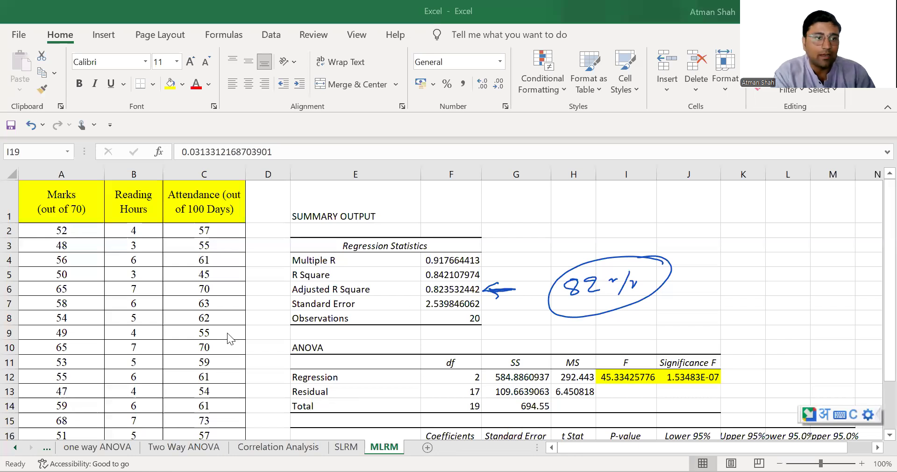
Below the coefficients table, handwrite Marks = 22.48 +.
{"action": "scroll", "coordinate": [230, 337], "scroll_direction": "down", "scroll_amount": 4}
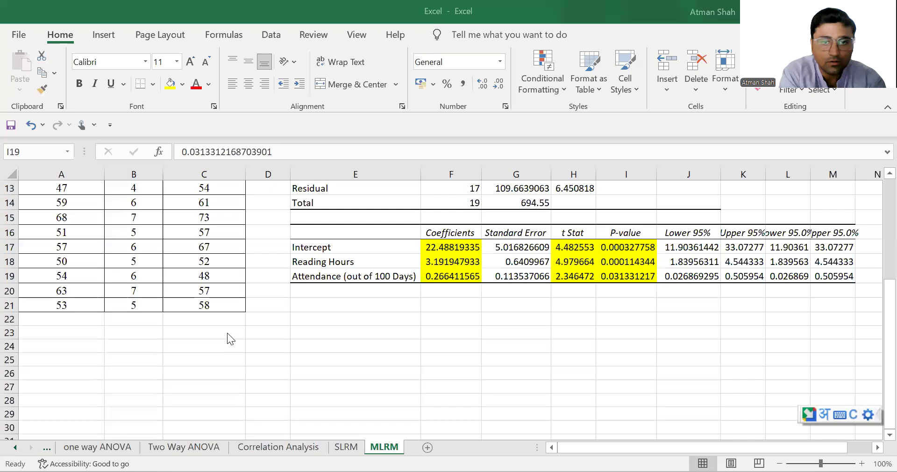
{"action": "mouse_move", "coordinate": [335, 341]}
{"action": "left_mouse_down"}
{"action": "mouse_move", "coordinate": [335, 356]}
{"action": "mouse_move", "coordinate": [349, 359]}
{"action": "left_mouse_up"}
{"action": "mouse_move", "coordinate": [361, 351]}
{"action": "left_mouse_down"}
{"action": "mouse_move", "coordinate": [401, 359]}
{"action": "mouse_move", "coordinate": [462, 345]}
{"action": "mouse_move", "coordinate": [463, 355]}
{"action": "left_mouse_up"}
{"action": "left_click", "coordinate": [483, 354]}
{"action": "left_click_drag", "start_coordinate": [456, 346], "coordinate": [501, 356]}
{"action": "mouse_move", "coordinate": [514, 342]}
{"action": "left_mouse_down"}
{"action": "mouse_move", "coordinate": [510, 355]}
{"action": "mouse_move", "coordinate": [545, 348]}
{"action": "left_mouse_up"}
{"action": "mouse_move", "coordinate": [538, 341]}
{"action": "left_mouse_down"}
{"action": "mouse_move", "coordinate": [537, 357]}
{"action": "mouse_move", "coordinate": [557, 357]}
{"action": "left_mouse_up"}
Continue the equation with 3.19(RH) +.
{"action": "left_click", "coordinate": [583, 354]}
{"action": "mouse_move", "coordinate": [588, 340]}
{"action": "left_mouse_down"}
{"action": "mouse_move", "coordinate": [587, 355]}
{"action": "mouse_move", "coordinate": [599, 356]}
{"action": "left_mouse_up"}
{"action": "mouse_move", "coordinate": [619, 333]}
{"action": "left_mouse_down"}
{"action": "mouse_move", "coordinate": [617, 357]}
{"action": "mouse_move", "coordinate": [645, 357]}
{"action": "left_mouse_up"}
{"action": "left_click_drag", "start_coordinate": [646, 348], "coordinate": [660, 357]}
{"action": "mouse_move", "coordinate": [664, 330]}
{"action": "left_mouse_down"}
{"action": "mouse_move", "coordinate": [668, 353]}
{"action": "mouse_move", "coordinate": [702, 347]}
{"action": "left_mouse_up"}
{"action": "mouse_move", "coordinate": [692, 339]}
{"action": "left_mouse_down"}
{"action": "mouse_move", "coordinate": [693, 356]}
{"action": "mouse_move", "coordinate": [719, 337]}
{"action": "mouse_move", "coordinate": [748, 351]}
{"action": "left_mouse_up"}
Finish the equation with 0.266(At).
{"action": "left_click", "coordinate": [729, 349]}
{"action": "left_click_drag", "start_coordinate": [761, 335], "coordinate": [755, 345]}
{"action": "left_click_drag", "start_coordinate": [767, 337], "coordinate": [769, 346]}
{"action": "left_click_drag", "start_coordinate": [788, 330], "coordinate": [787, 352]}
{"action": "mouse_move", "coordinate": [796, 348]}
{"action": "left_mouse_down"}
{"action": "mouse_move", "coordinate": [808, 332]}
{"action": "mouse_move", "coordinate": [807, 342]}
{"action": "left_mouse_up"}
{"action": "left_click_drag", "start_coordinate": [816, 333], "coordinate": [816, 347]}
{"action": "mouse_move", "coordinate": [811, 338]}
{"action": "left_mouse_down"}
{"action": "mouse_move", "coordinate": [821, 336]}
{"action": "mouse_move", "coordinate": [824, 350]}
{"action": "left_mouse_up"}
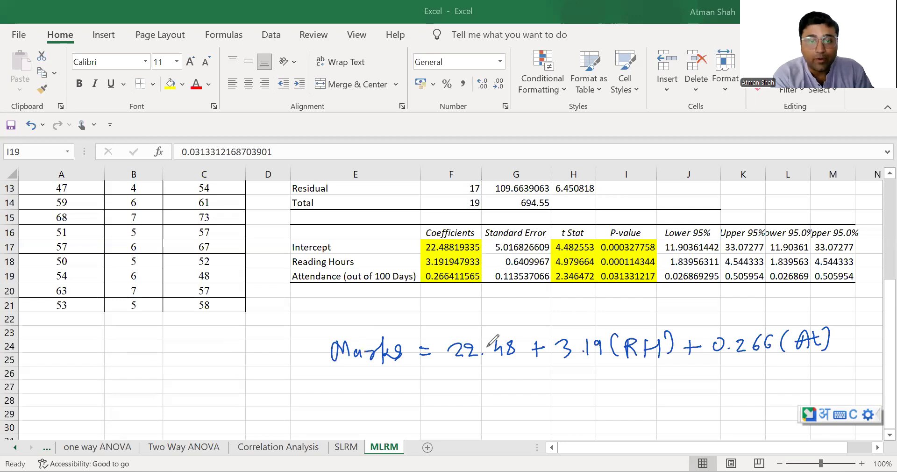
Underline Marks and circle the (RH) and (At) terms.
{"action": "left_click_drag", "start_coordinate": [338, 373], "coordinate": [399, 372]}
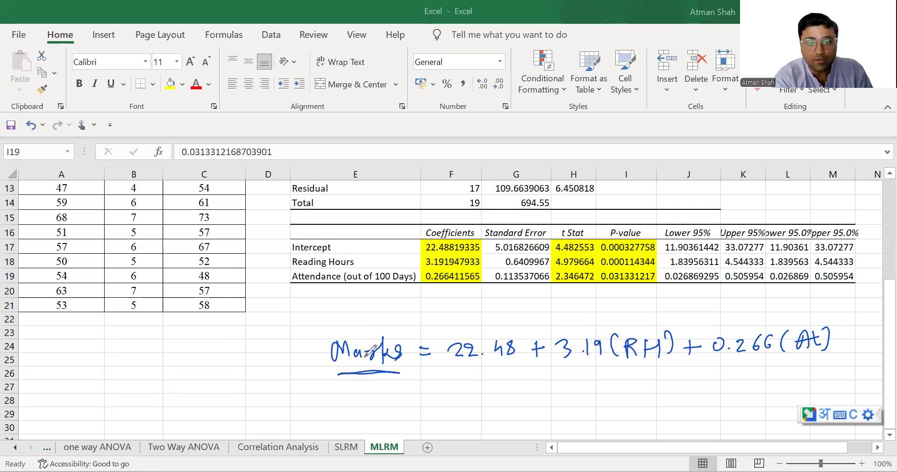
{"action": "left_click_drag", "start_coordinate": [339, 373], "coordinate": [399, 371]}
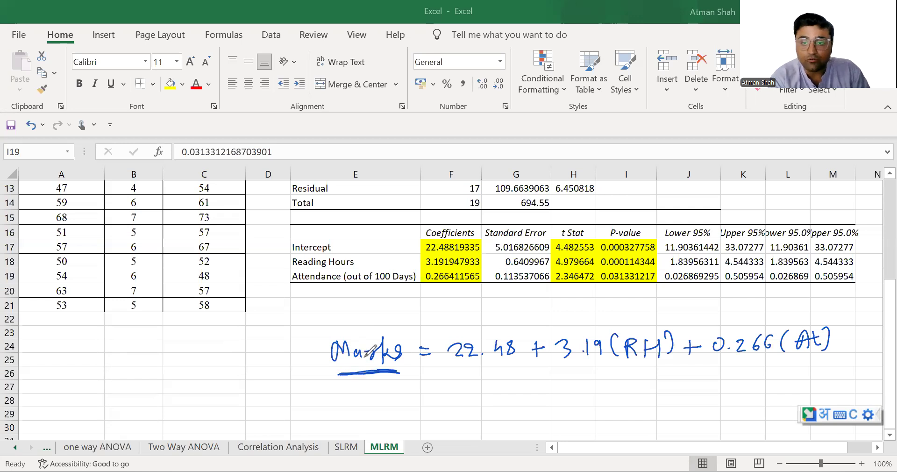
{"action": "mouse_move", "coordinate": [627, 368]}
{"action": "left_mouse_down"}
{"action": "mouse_move", "coordinate": [693, 333]}
{"action": "mouse_move", "coordinate": [650, 374]}
{"action": "left_mouse_up"}
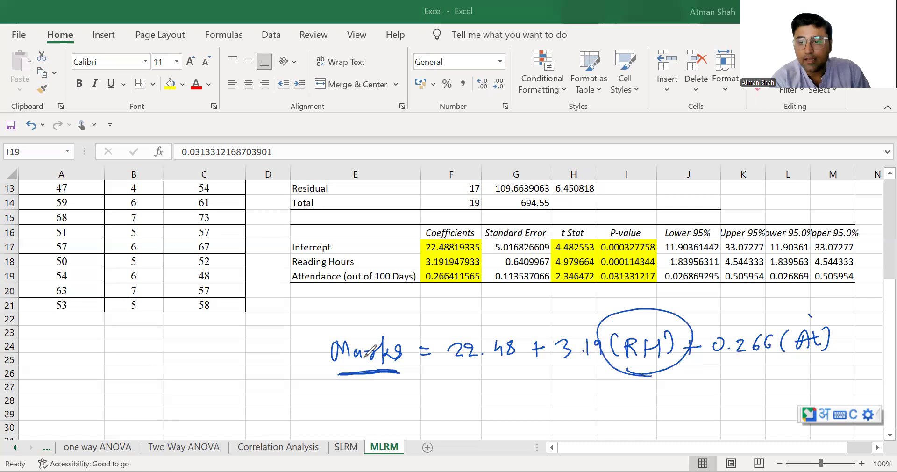
{"action": "left_click_drag", "start_coordinate": [809, 316], "coordinate": [795, 312]}
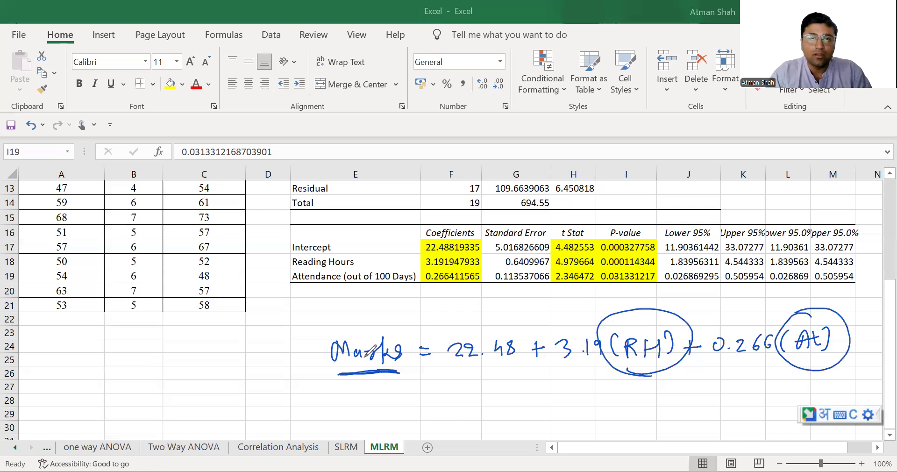